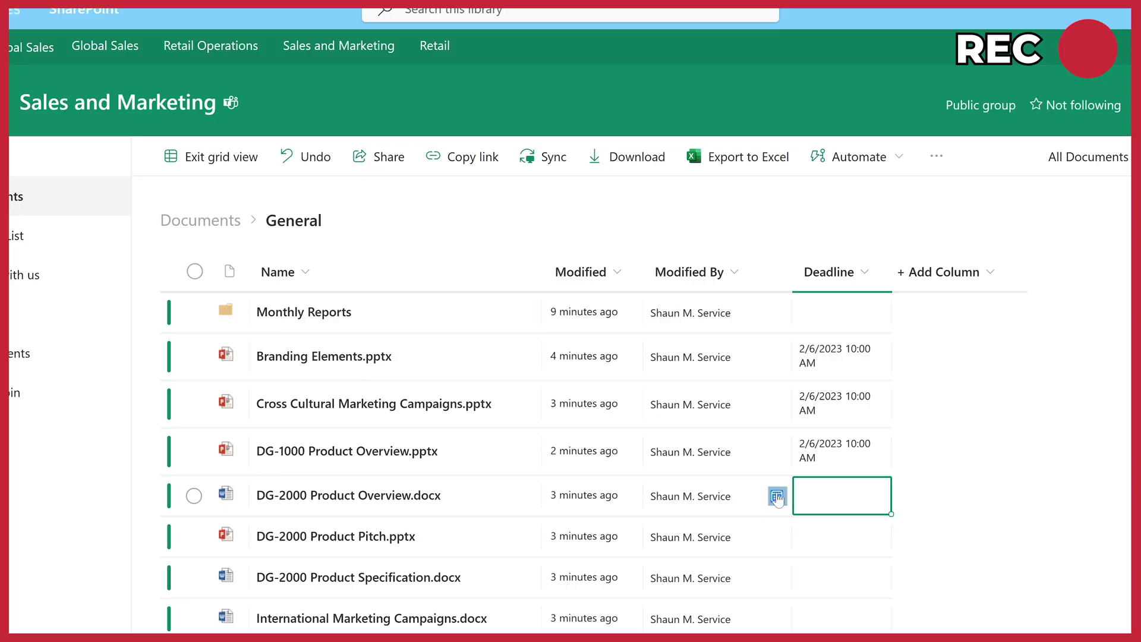
- Set a document's Deadline cell to February 15, 2023 using the date picker
{"action": "left_click", "coordinate": [841, 496]}
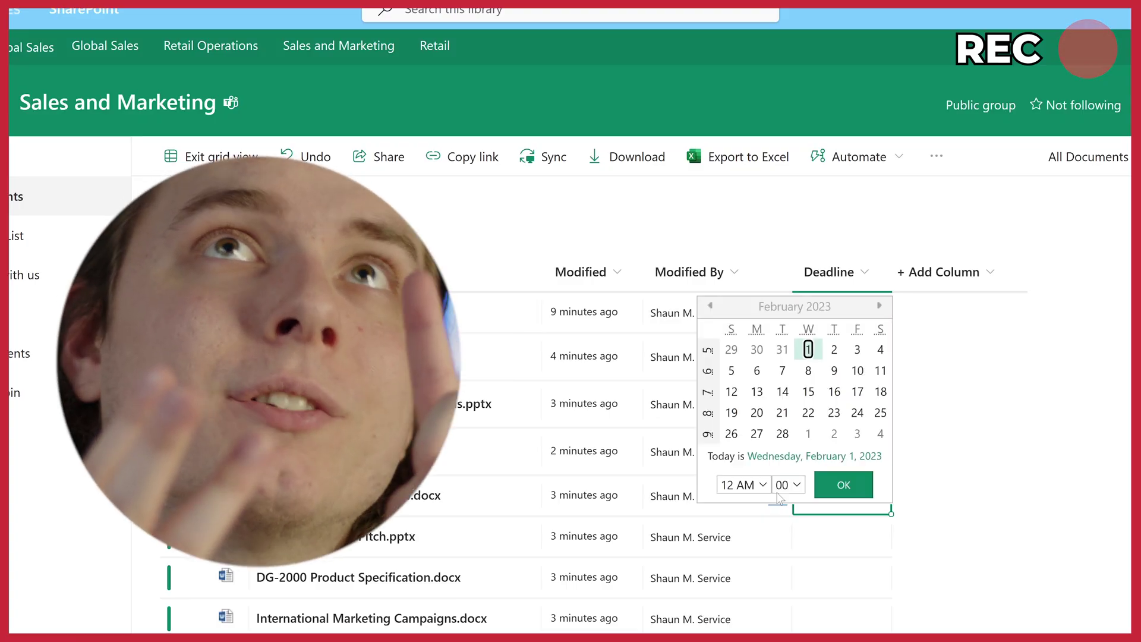
{"action": "left_click", "coordinate": [808, 392]}
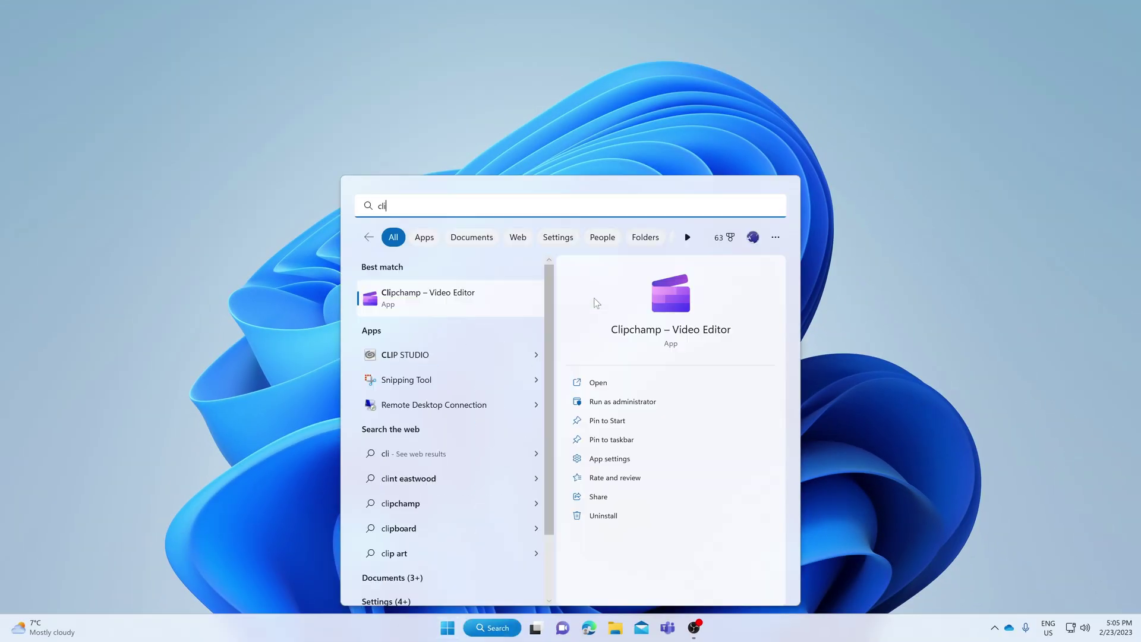
- Launch Clipchamp – Video Editor from the Start search best match
{"action": "left_click", "coordinate": [525, 305]}
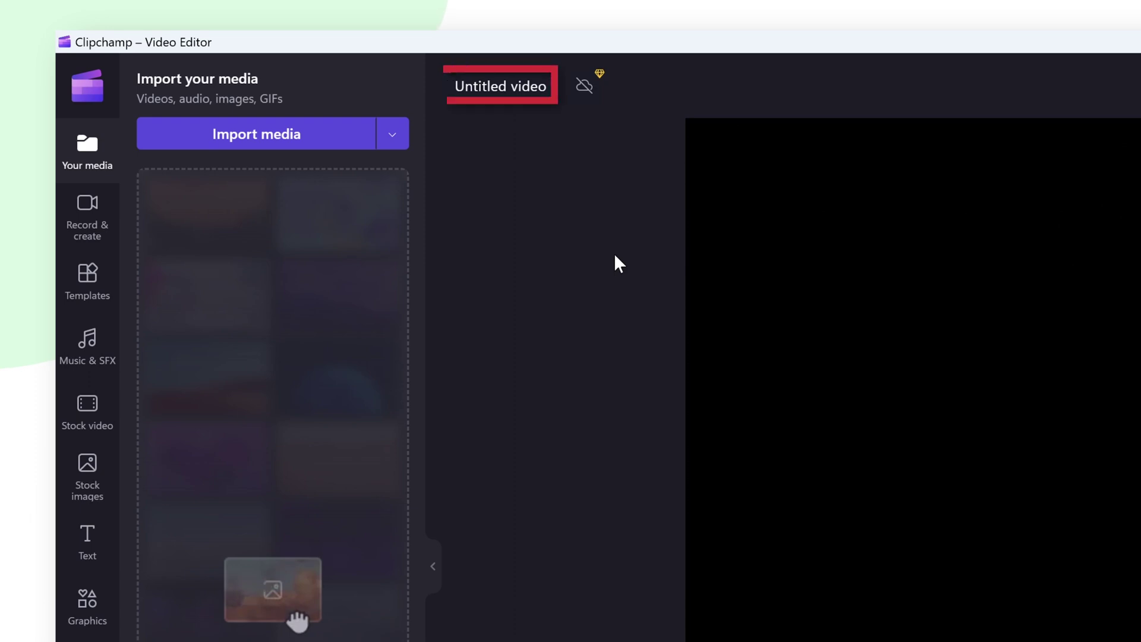
- Rename the project to 'New Learning' and bring up the Record & create options
{"action": "left_click", "coordinate": [526, 94]}
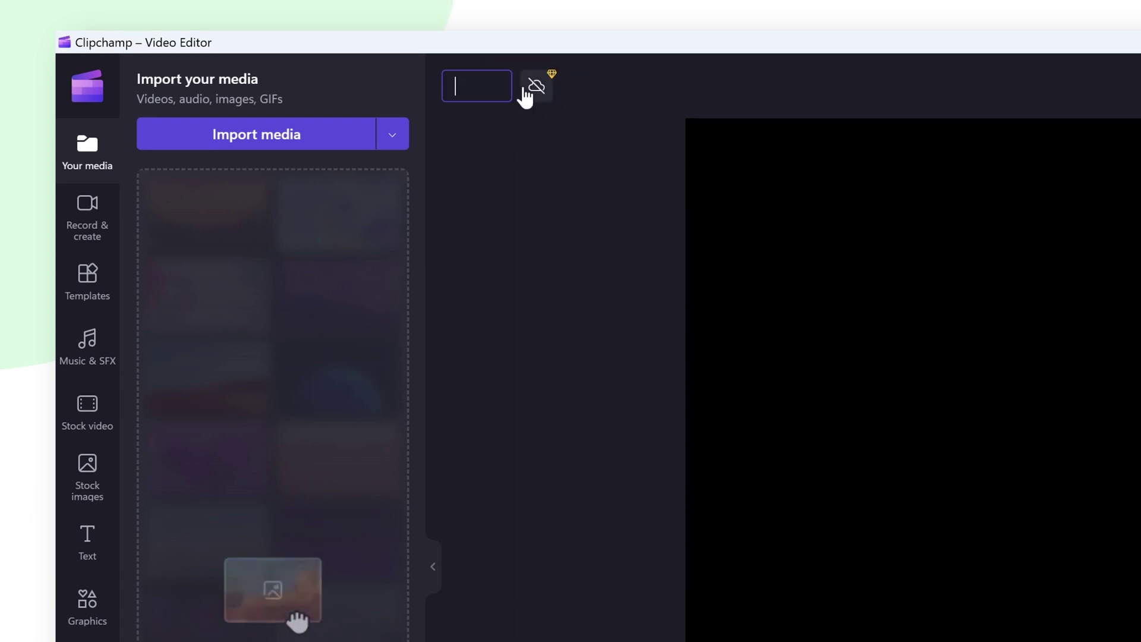
{"action": "type", "text": "New Learning"}
{"action": "key", "text": "Return"}
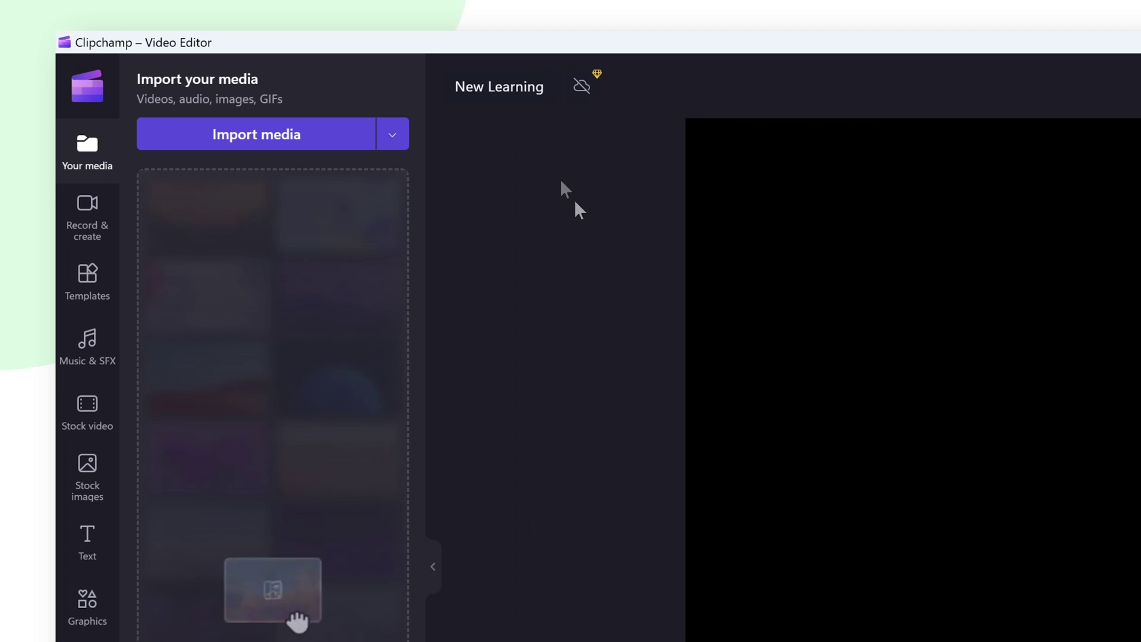
{"action": "left_click", "coordinate": [117, 249]}
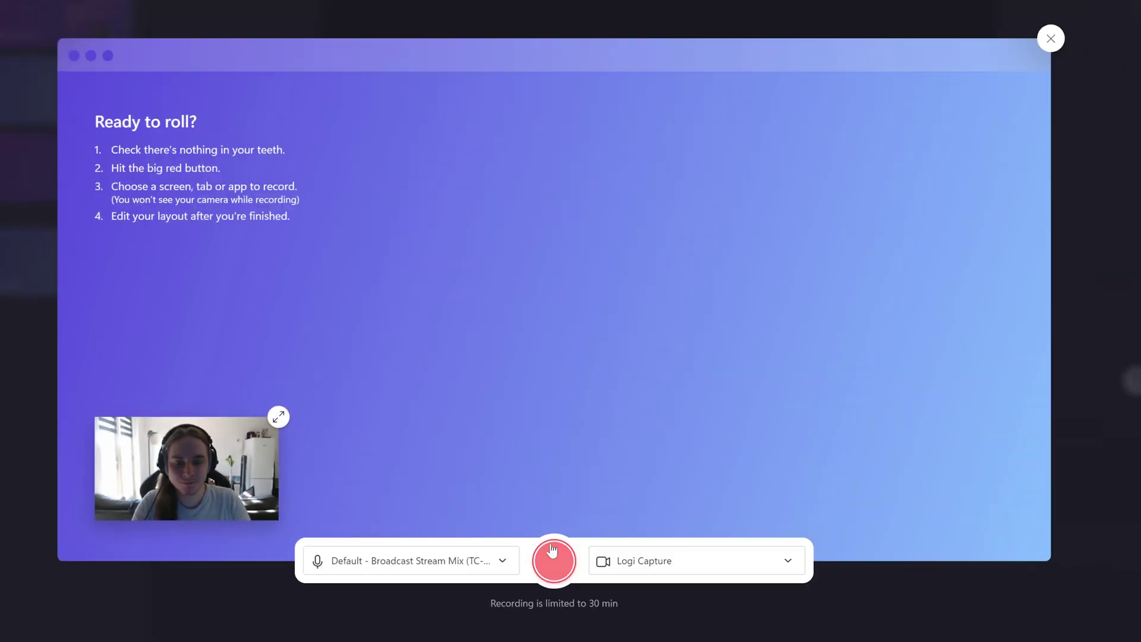
- Start a screen and camera recording of the entire screen with system audio included
{"action": "left_click", "coordinate": [553, 553]}
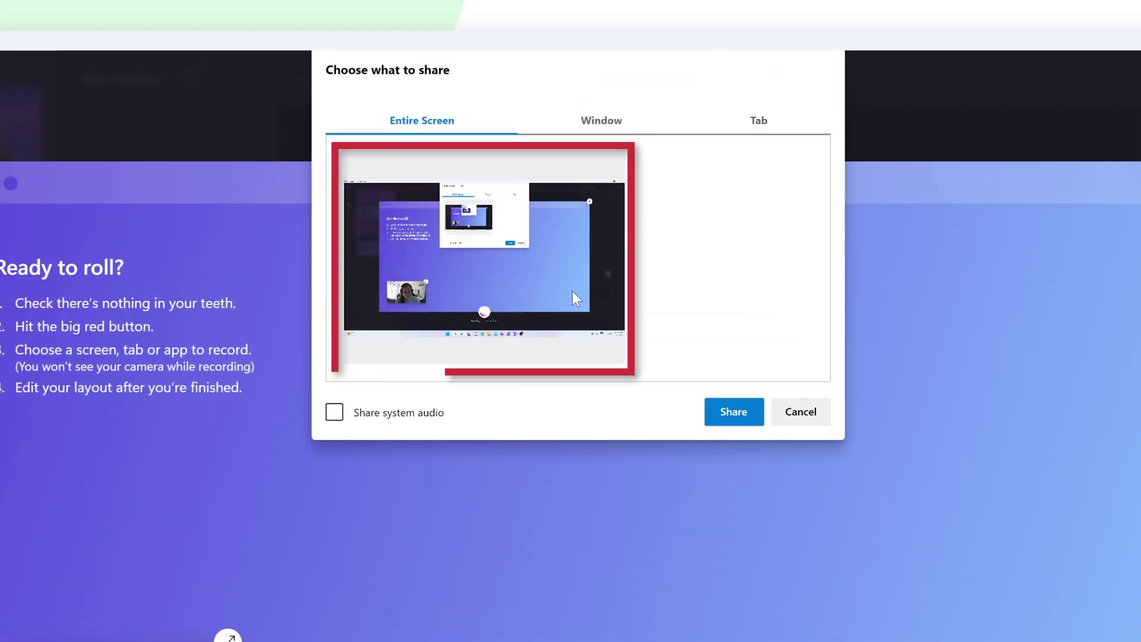
{"action": "left_click", "coordinate": [448, 415]}
{"action": "left_click", "coordinate": [732, 412]}
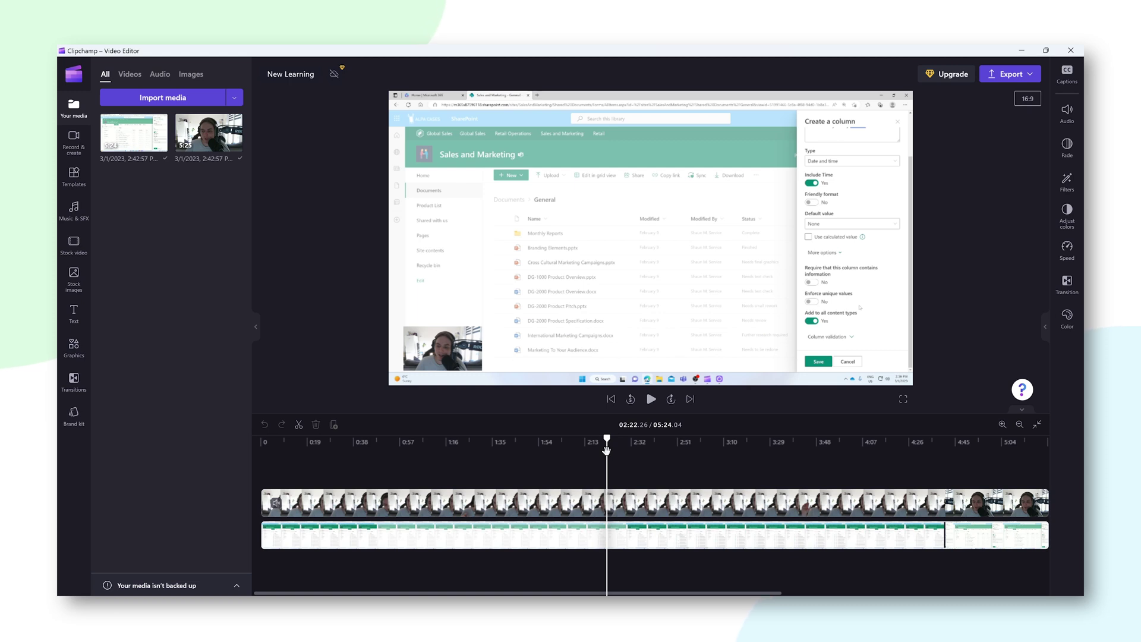
- Trim the recorded clips' start and end, shortening the ending to 05:17.95
{"action": "left_click", "coordinate": [585, 496]}
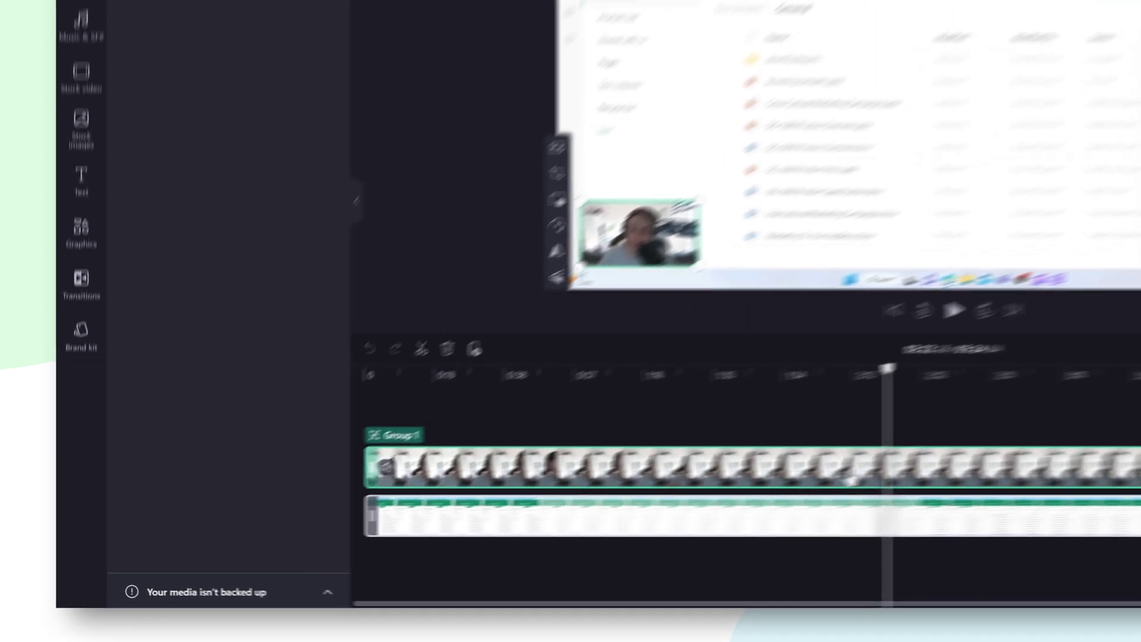
{"action": "left_click_drag", "start_coordinate": [416, 436], "coordinate": [391, 504]}
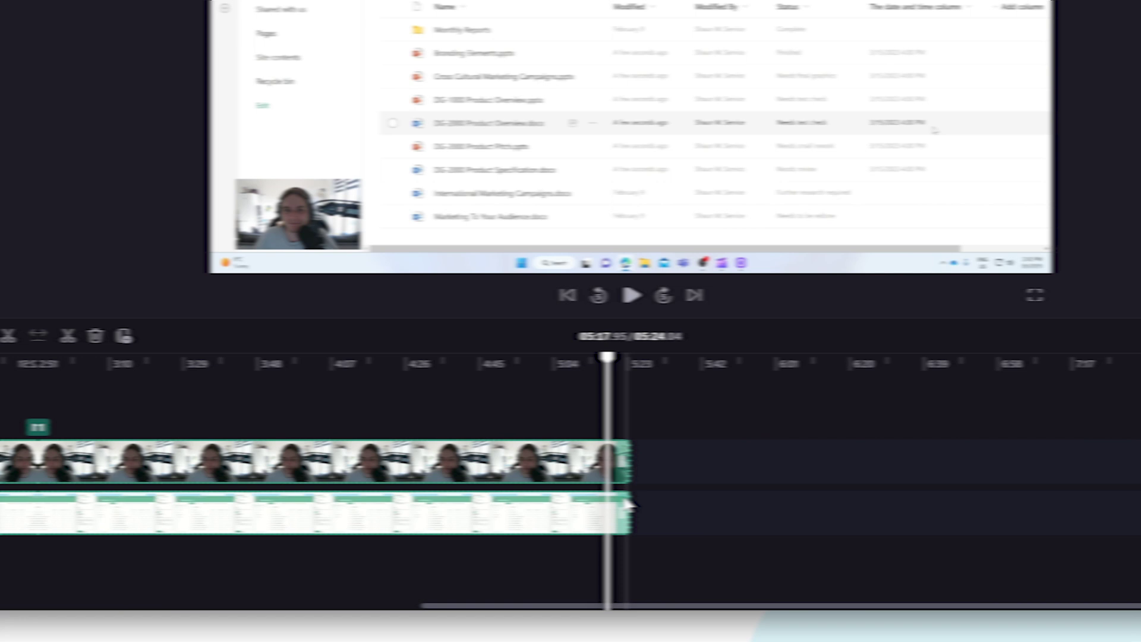
{"action": "left_click_drag", "start_coordinate": [628, 504], "coordinate": [606, 503]}
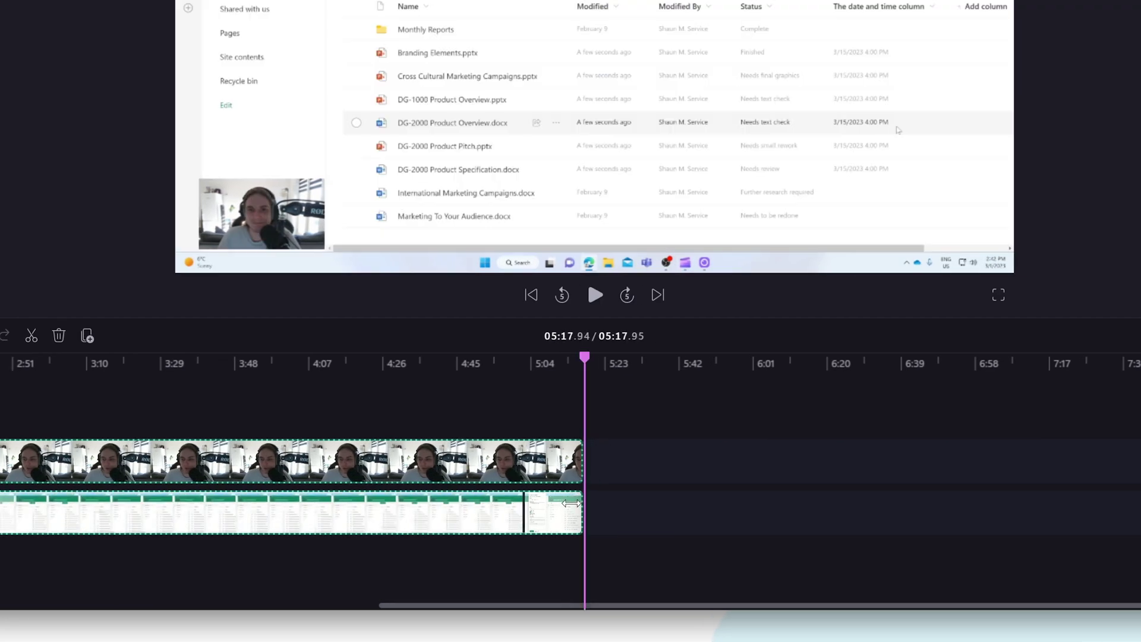
{"action": "left_click_drag", "start_coordinate": [609, 368], "coordinate": [451, 410]}
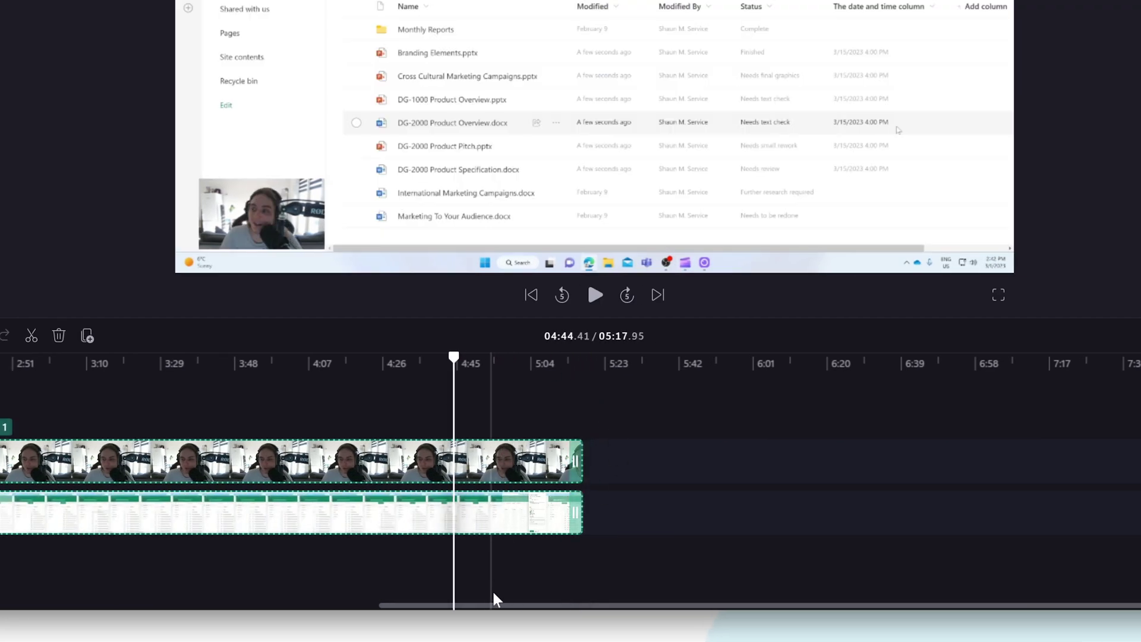
{"action": "left_click_drag", "start_coordinate": [515, 606], "coordinate": [392, 606]}
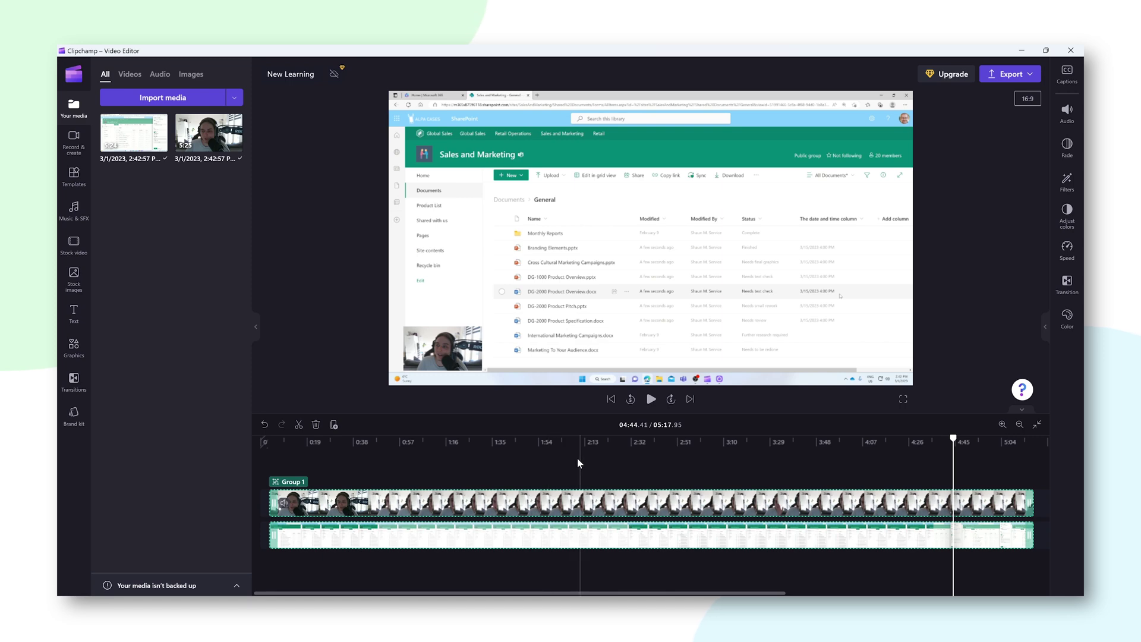
- Split both recordings at 00:38.58, preview it, and close the gap before the Group 3 clips
{"action": "left_click", "coordinate": [354, 440]}
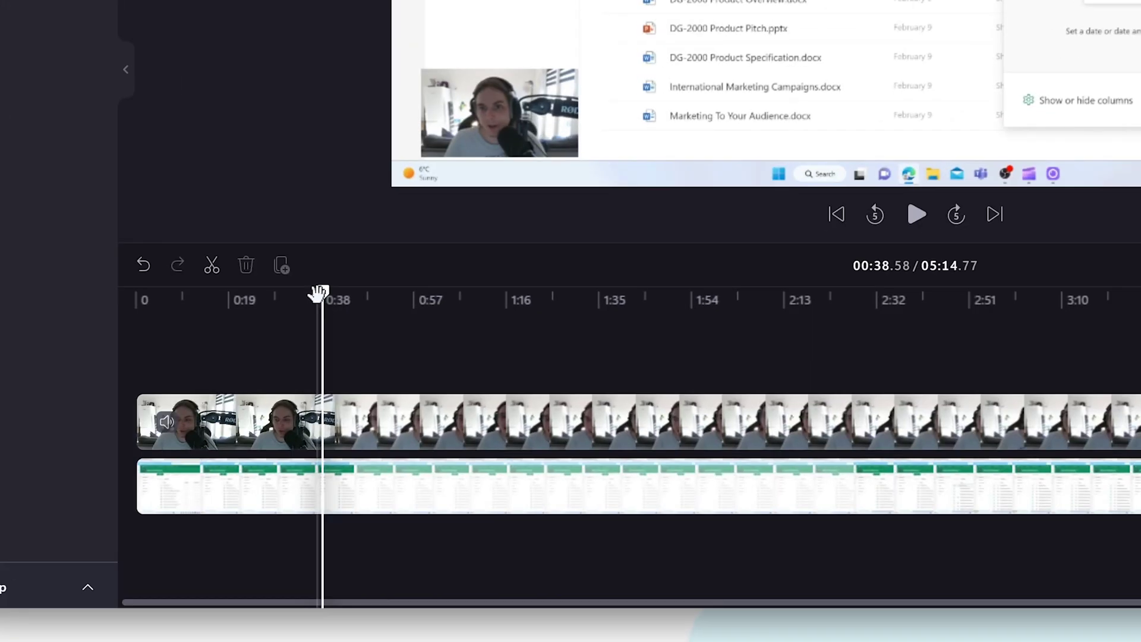
{"action": "left_click", "coordinate": [211, 273]}
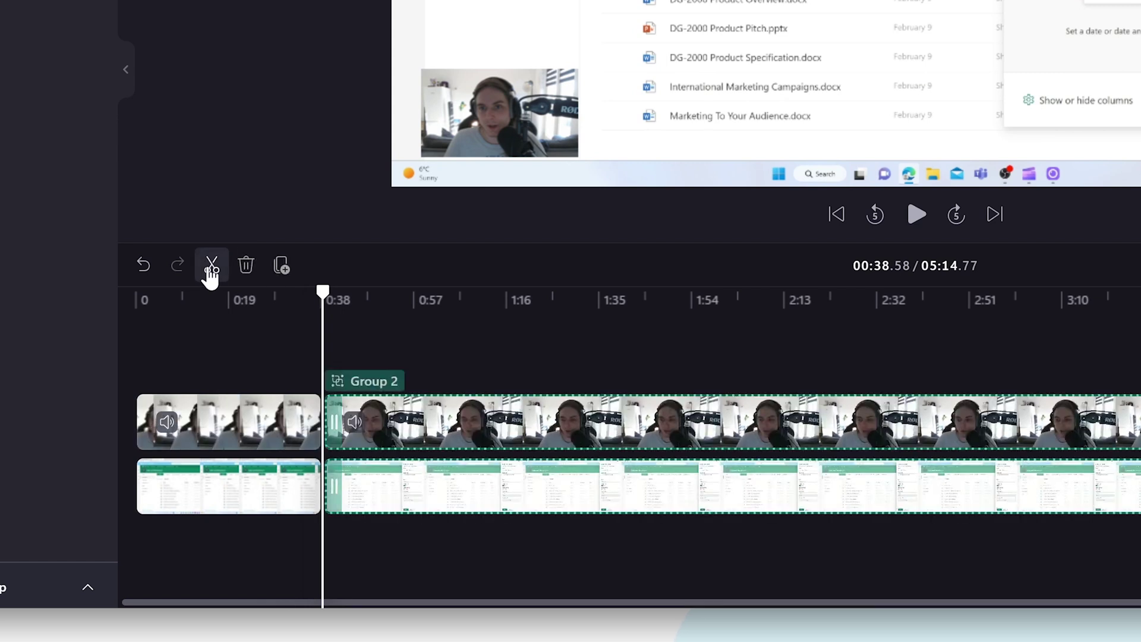
{"action": "key", "text": "space"}
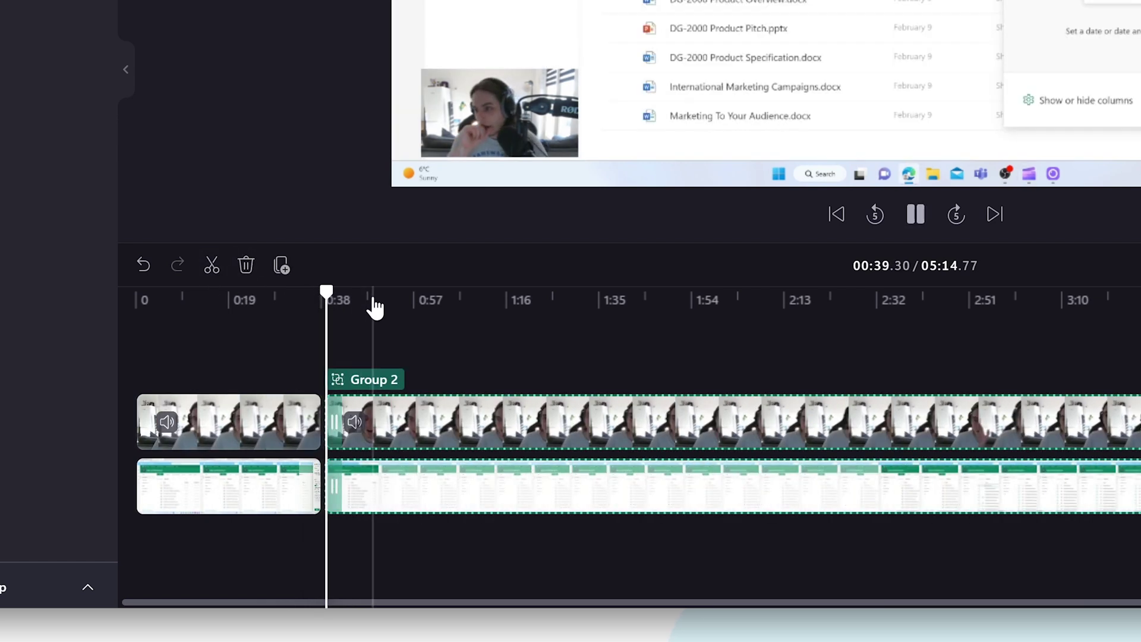
{"action": "key", "text": "space"}
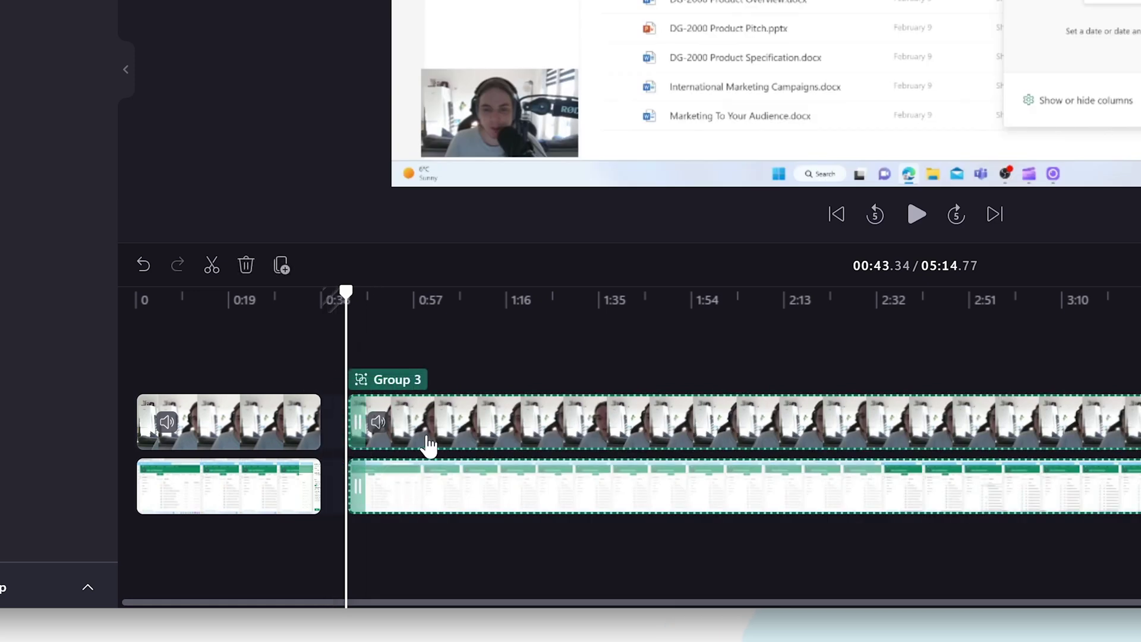
{"action": "left_click_drag", "start_coordinate": [429, 446], "coordinate": [406, 444]}
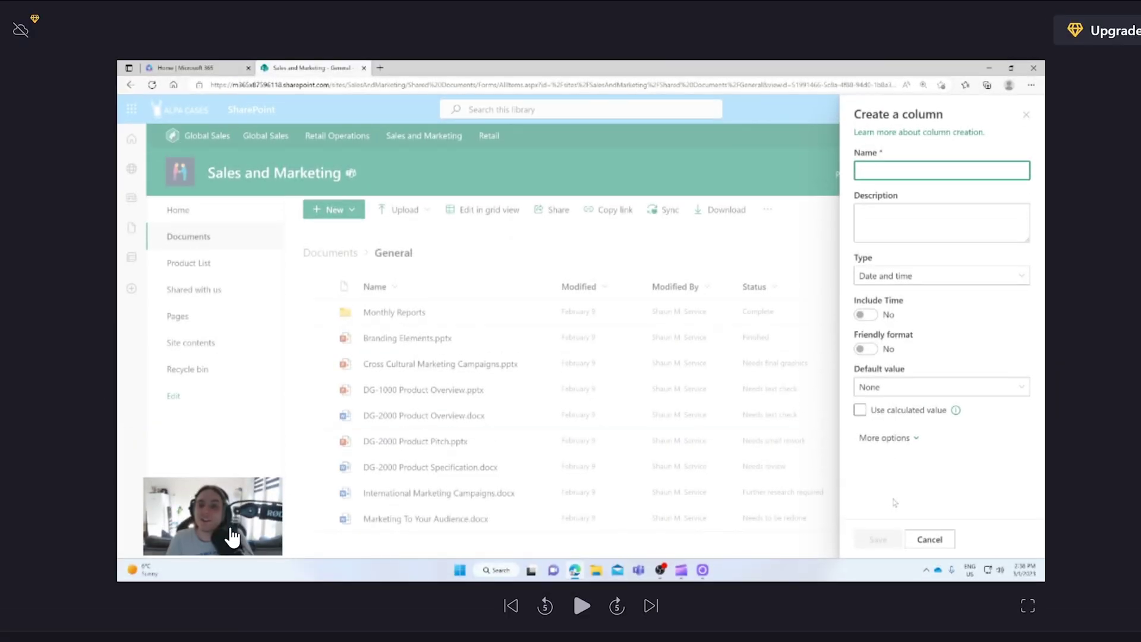
- Move the webcam inset to the bottom-right corner and enlarge it
{"action": "left_click", "coordinate": [229, 523]}
{"action": "left_click_drag", "start_coordinate": [229, 523], "coordinate": [927, 534]}
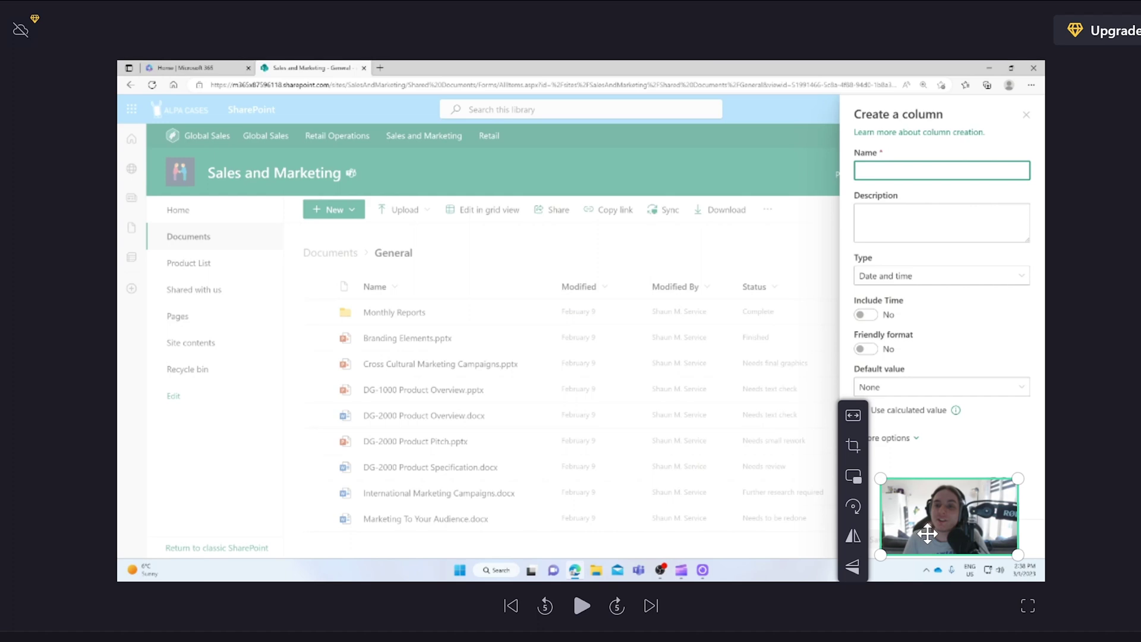
{"action": "left_click_drag", "start_coordinate": [880, 479], "coordinate": [750, 374]}
- Shrink and reposition the main SharePoint screen recording in the preview
{"action": "left_click", "coordinate": [543, 266]}
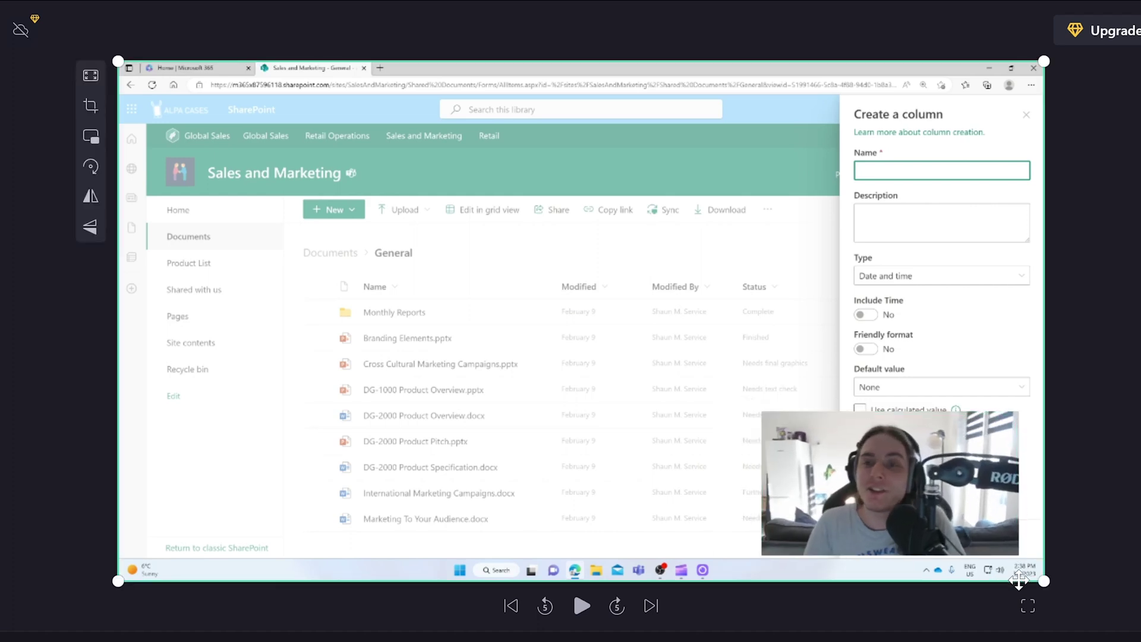
{"action": "left_click_drag", "start_coordinate": [1042, 580], "coordinate": [894, 498]}
{"action": "left_click_drag", "start_coordinate": [643, 305], "coordinate": [670, 331]}
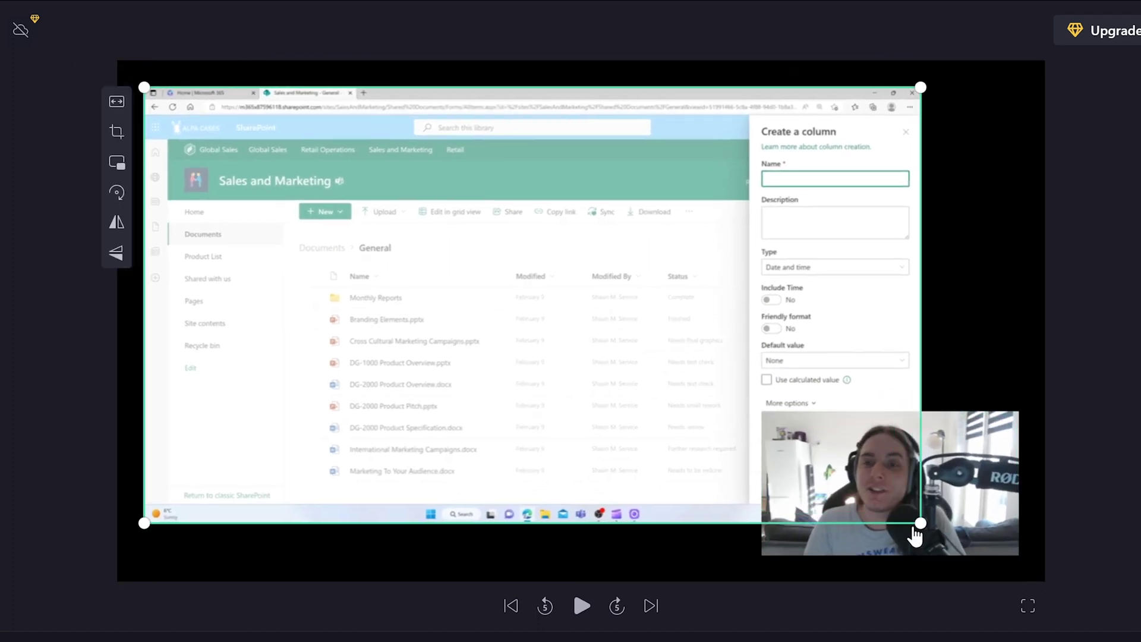
{"action": "left_click_drag", "start_coordinate": [915, 535], "coordinate": [918, 536]}
{"action": "left_click", "coordinate": [457, 579]}
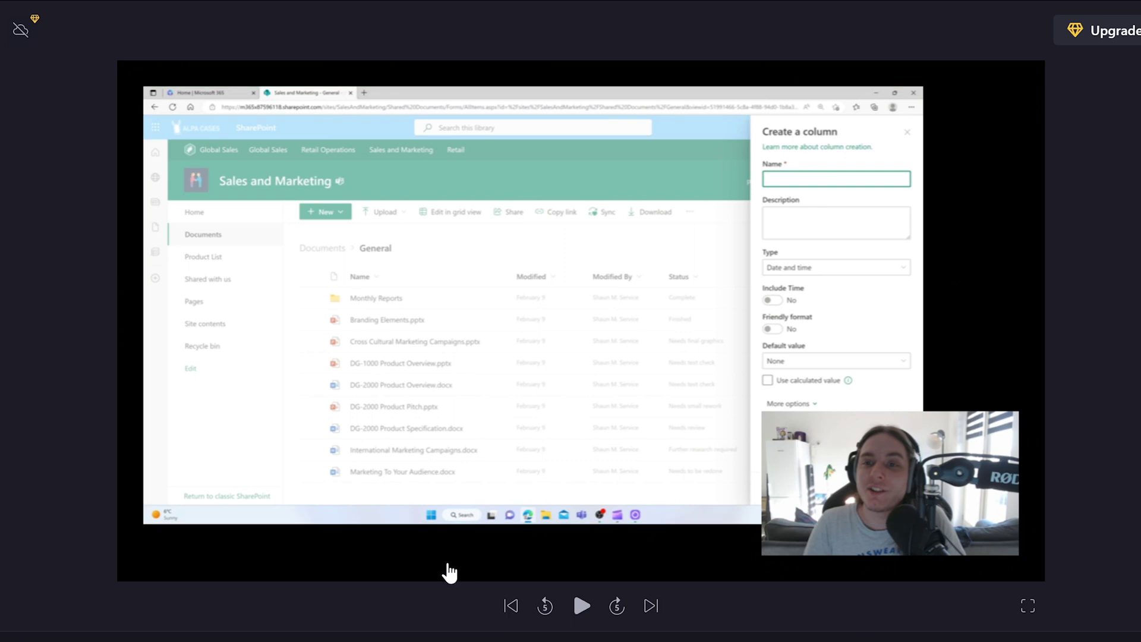
- Delete the reselected webcam overlay selection and play back the edited video
{"action": "left_click", "coordinate": [815, 523]}
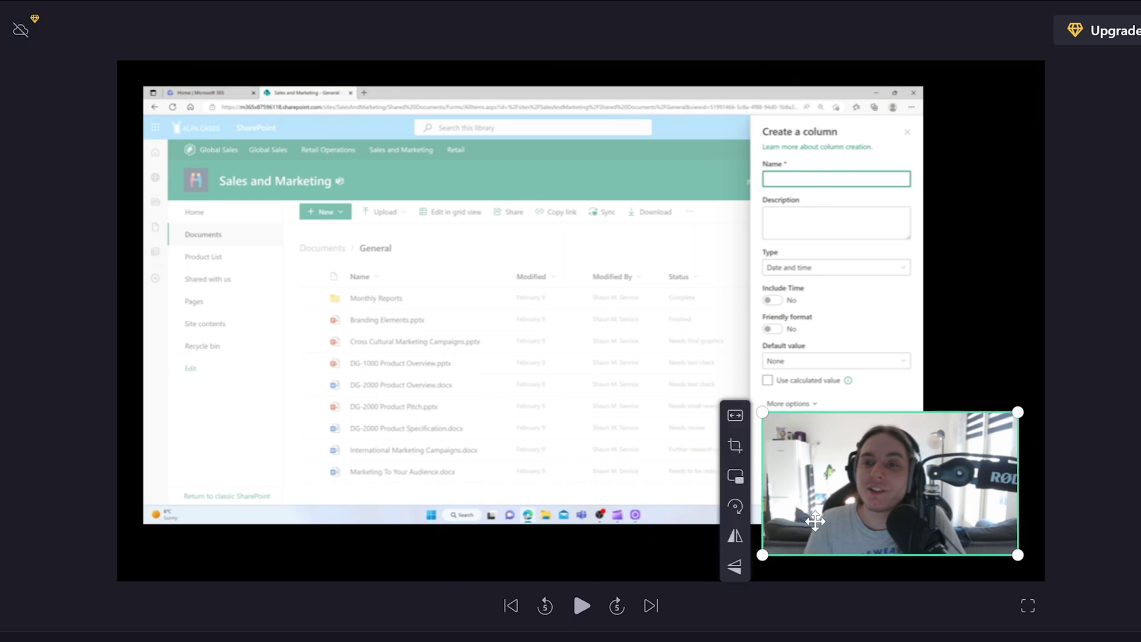
{"action": "key", "text": "Delete"}
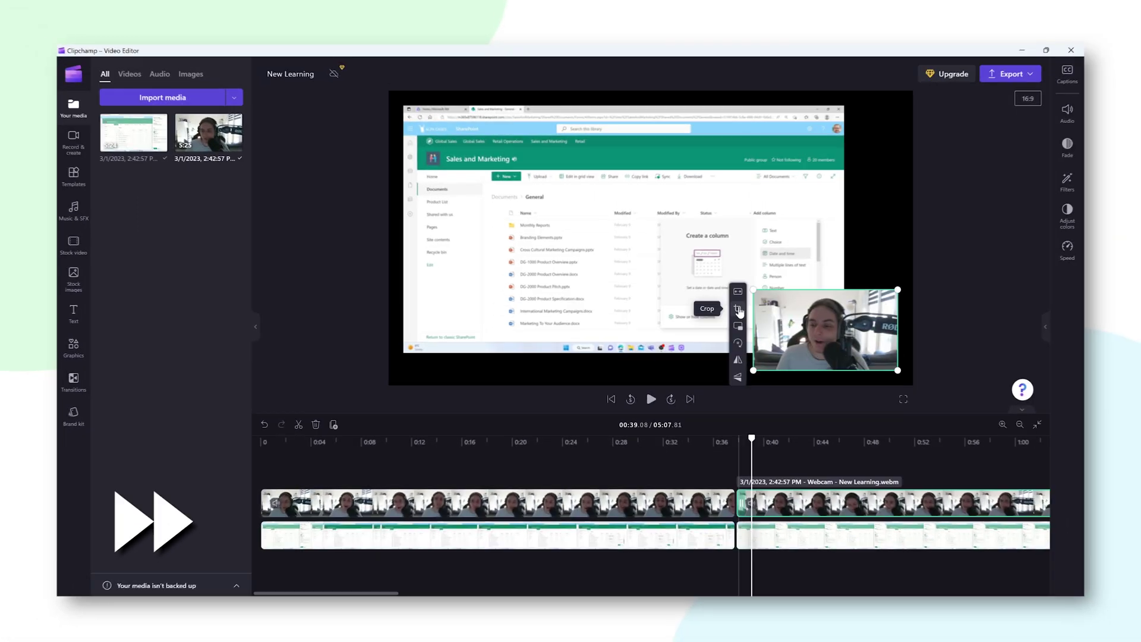
{"action": "key", "text": "space"}
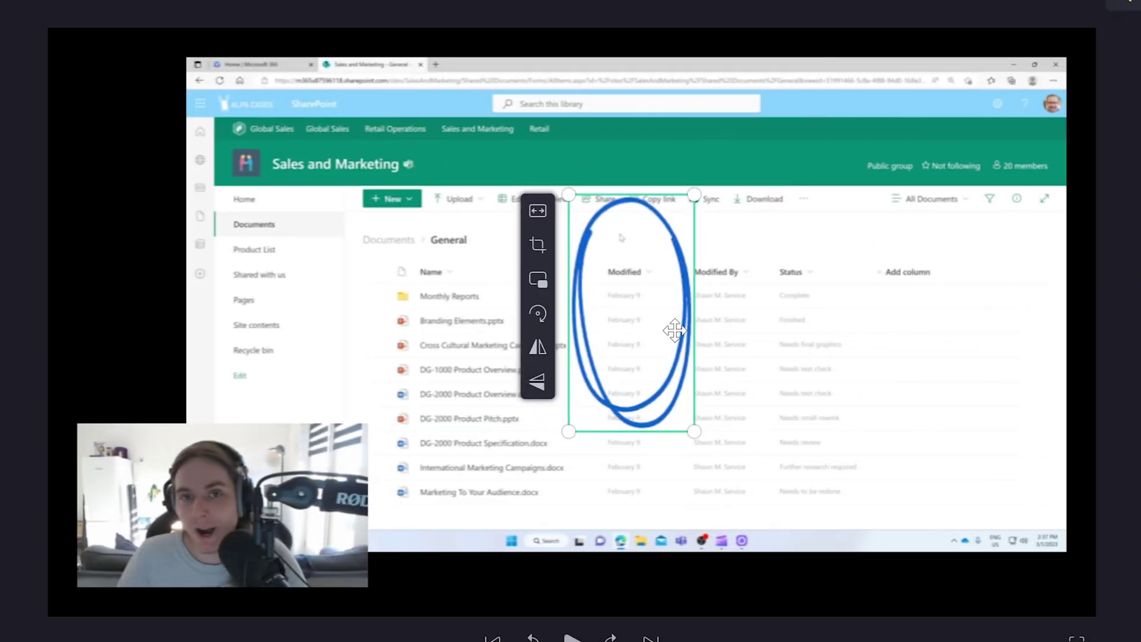
- Place the blue hand-drawn circle around Modified and add the colourful animated background on a new track
{"action": "left_click_drag", "start_coordinate": [675, 331], "coordinate": [668, 379]}
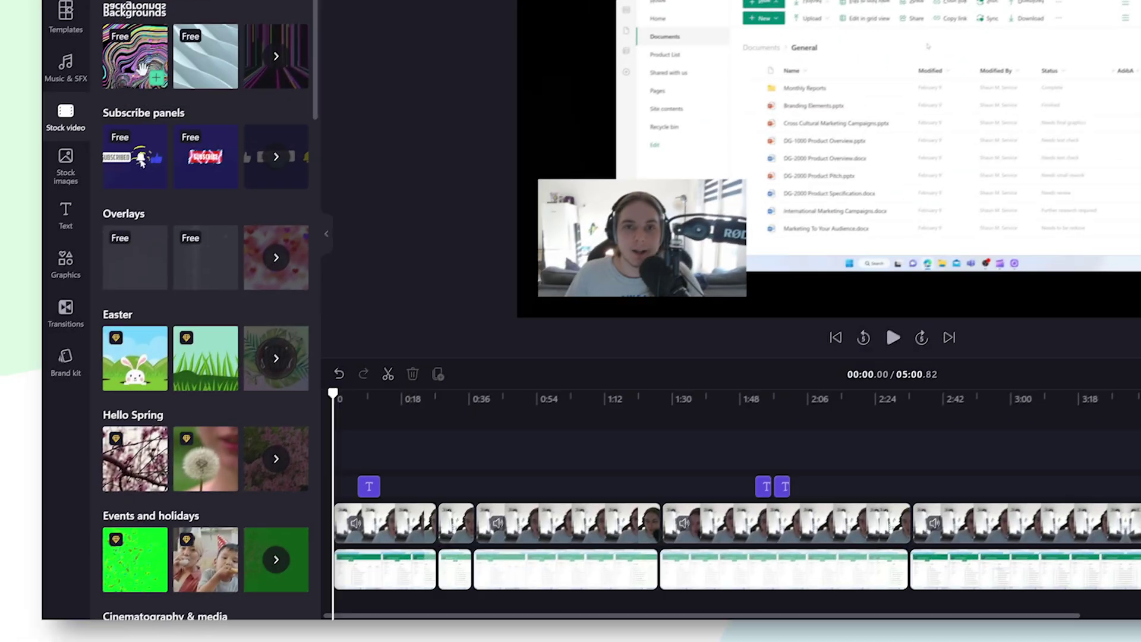
{"action": "left_click_drag", "start_coordinate": [149, 47], "coordinate": [380, 579]}
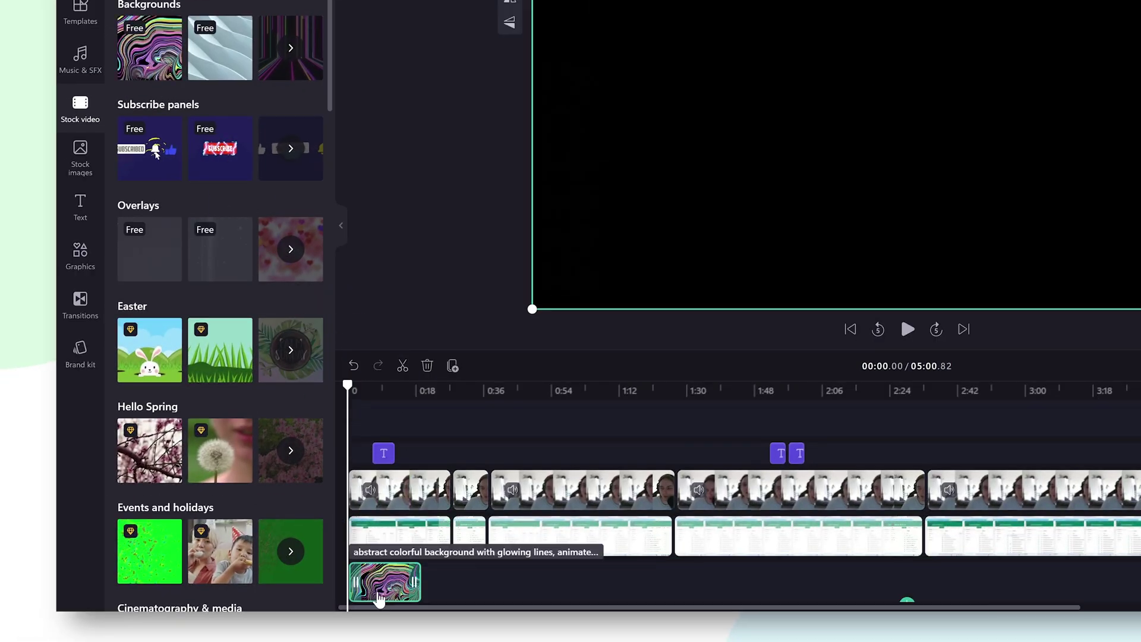
{"action": "left_click", "coordinate": [80, 59]}
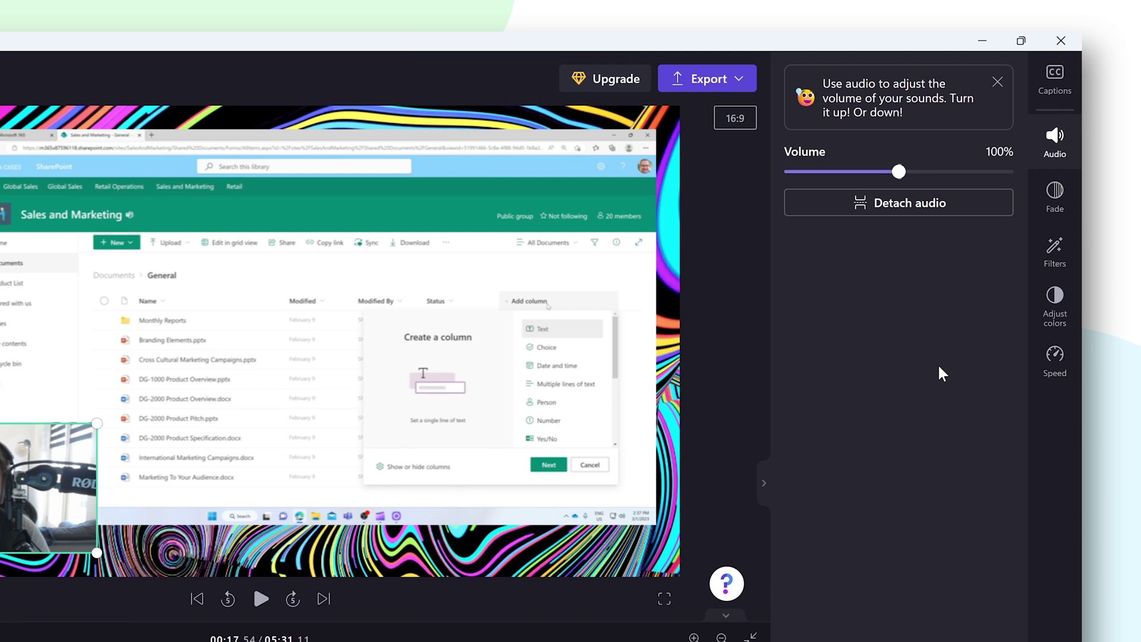
- Browse the colour filters and show the Adjust colors sliders
{"action": "left_click", "coordinate": [1047, 254]}
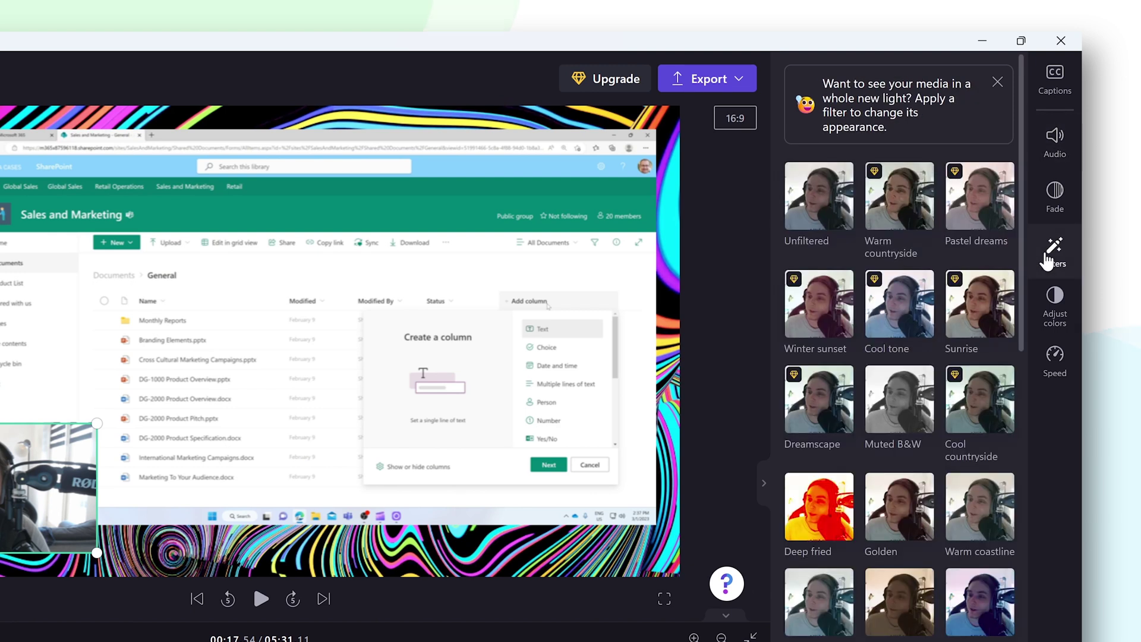
{"action": "left_click", "coordinate": [1057, 304]}
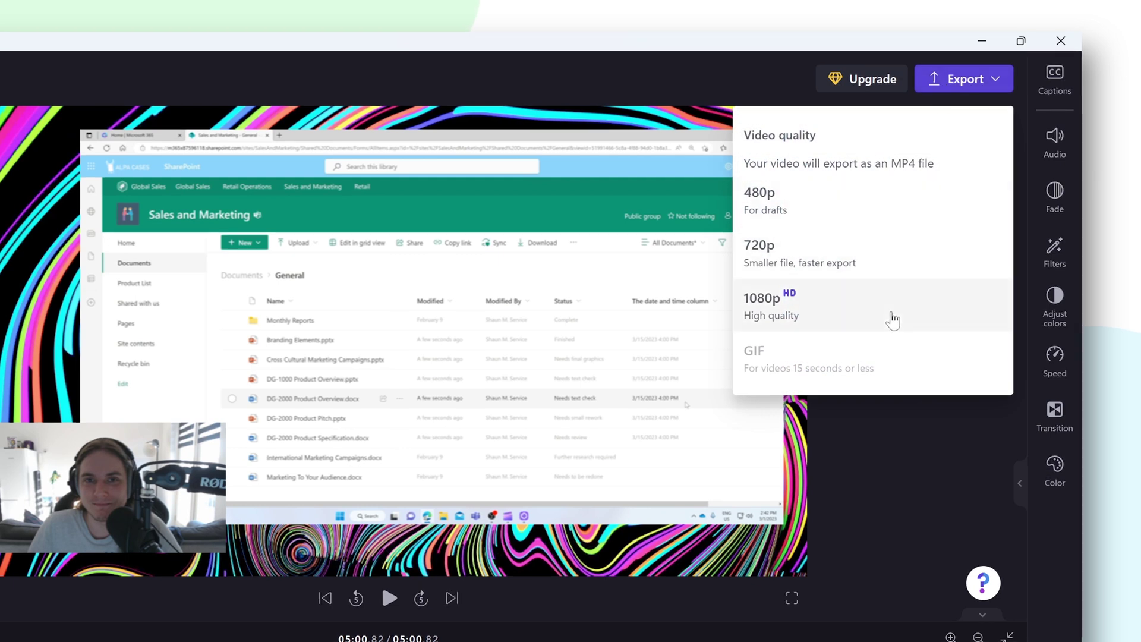
- Export the New Learning video at 1080p quality
{"action": "left_click", "coordinate": [893, 320]}
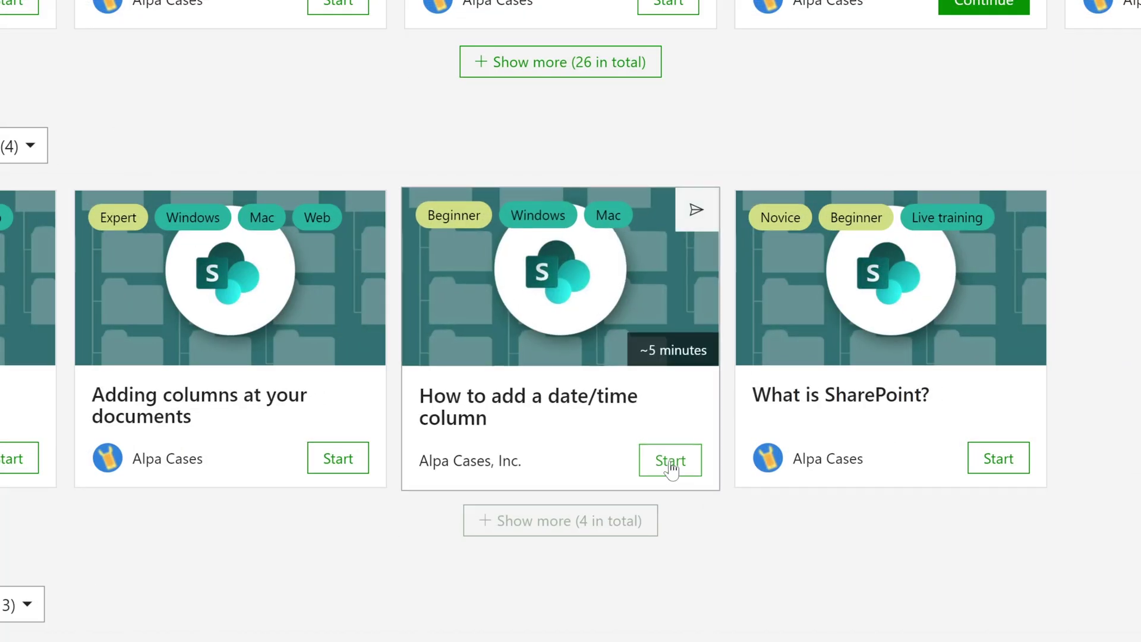
- Start the date/time column learning, open its quiz, and pick the easier-to-read format answer
{"action": "left_click", "coordinate": [671, 461]}
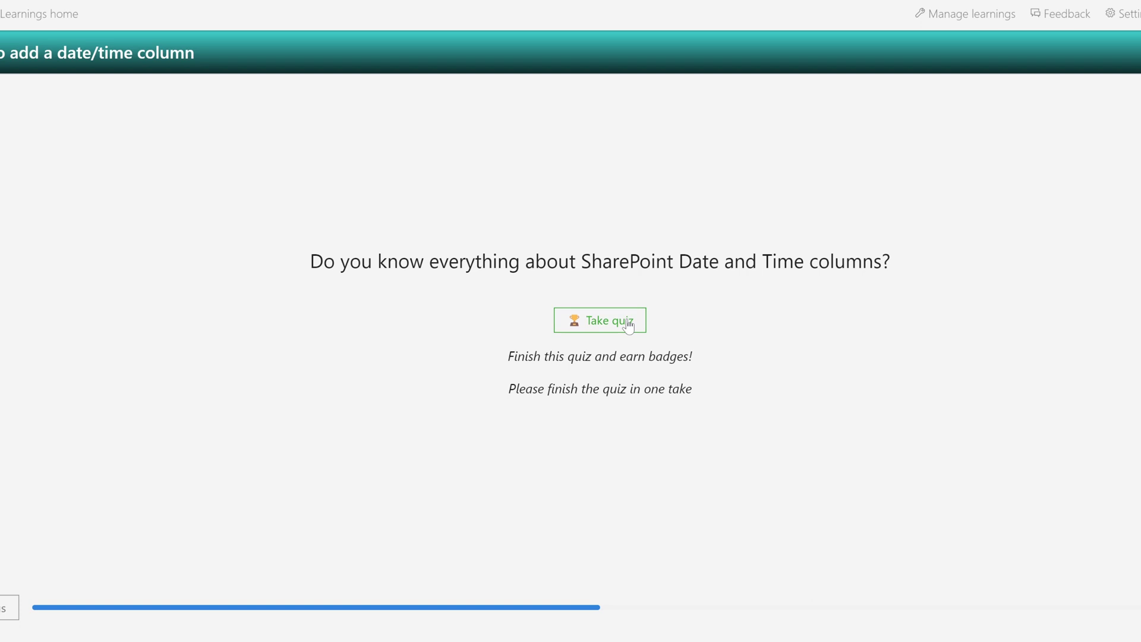
{"action": "left_click", "coordinate": [628, 326]}
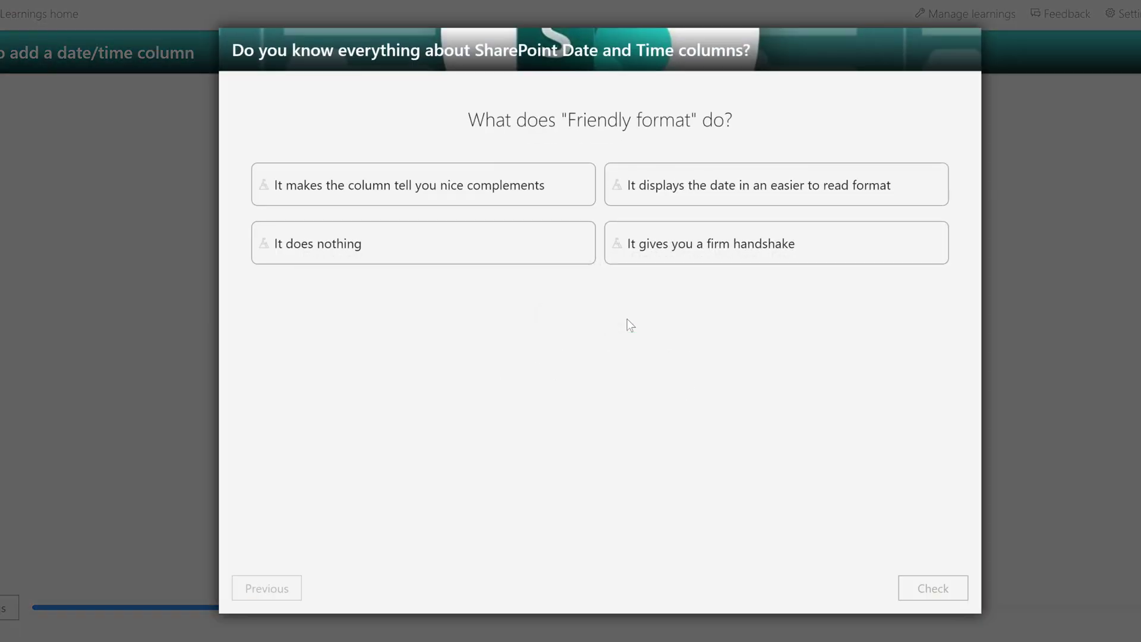
{"action": "left_click", "coordinate": [694, 206]}
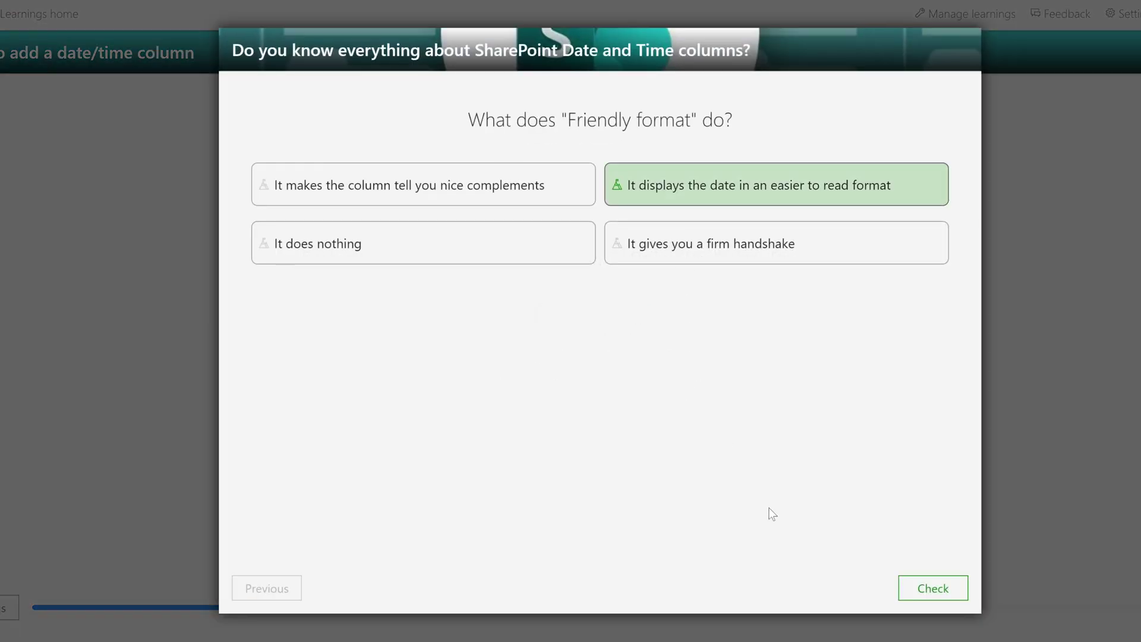